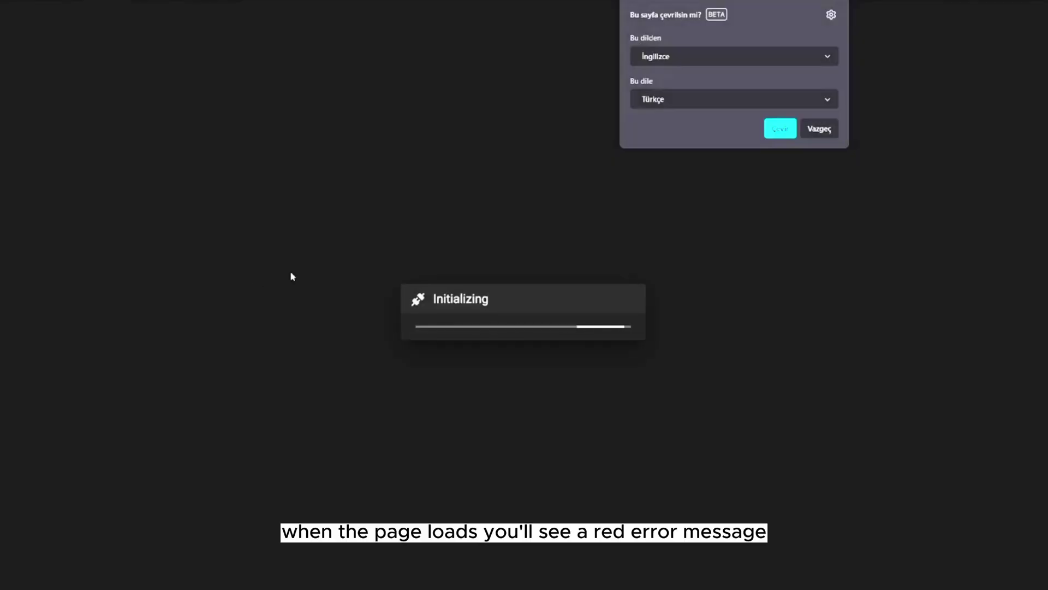
Upload the seven ChromaHead .cfg files, including kcm.cfg, ecm_1.cfg and chroma_head.cfg, to the config folder and open printer.cfg
click(821, 131)
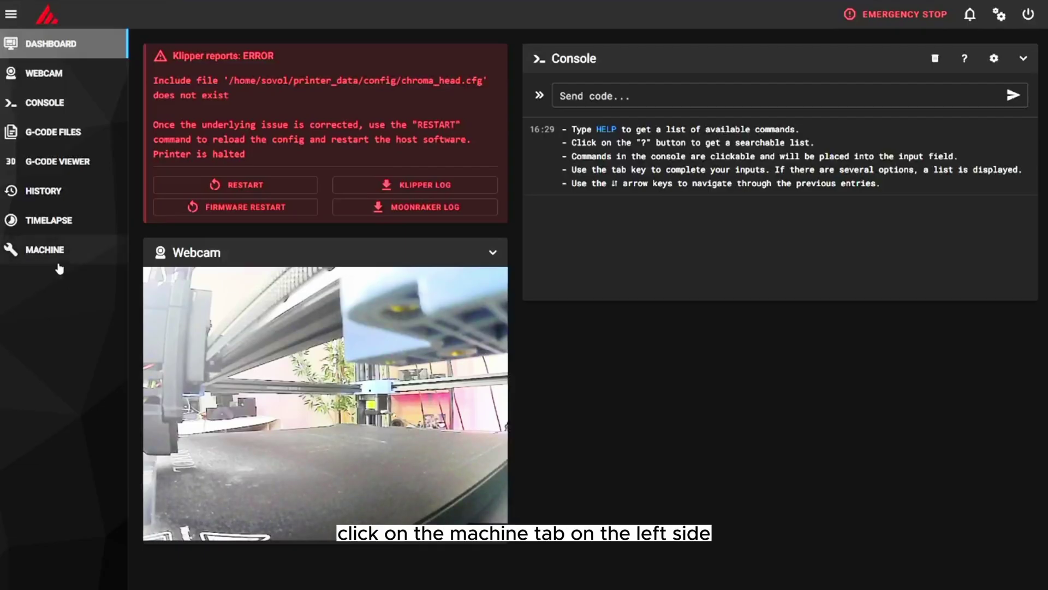
click(59, 265)
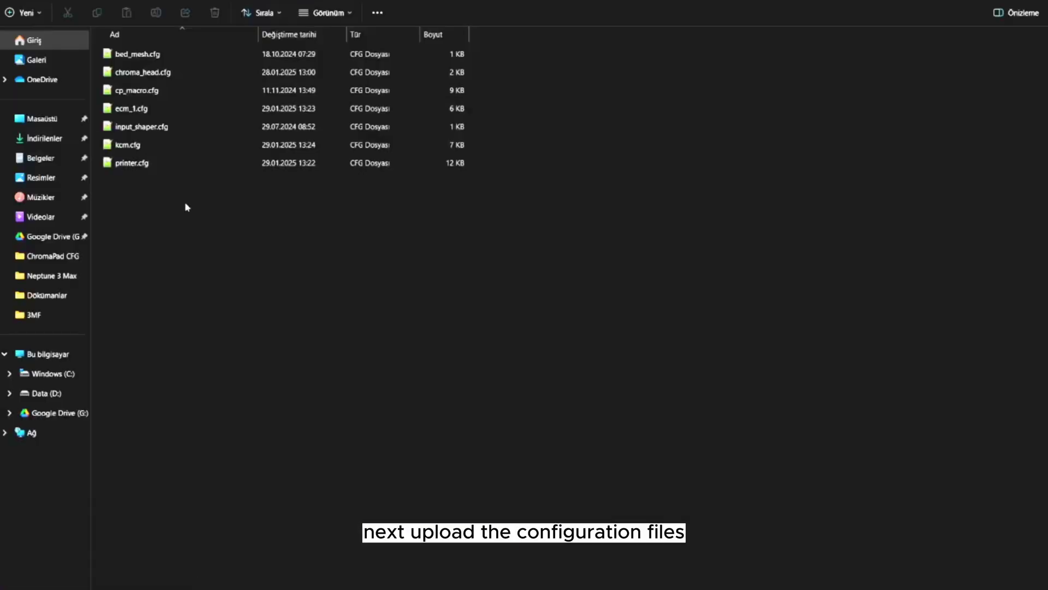
drag(185, 206, 374, 415)
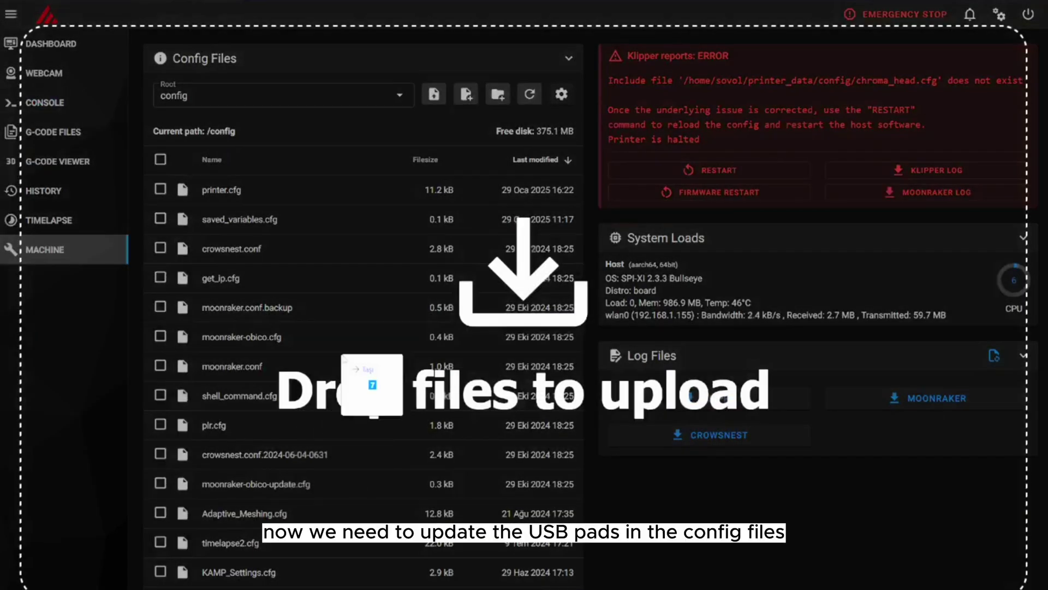
drag(343, 356, 344, 359)
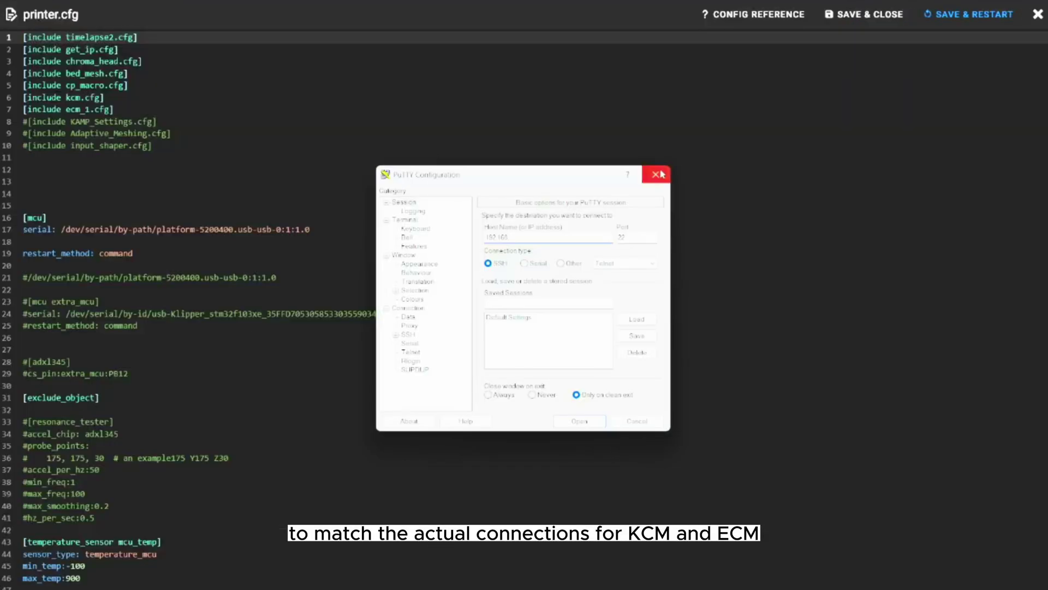
click(662, 170)
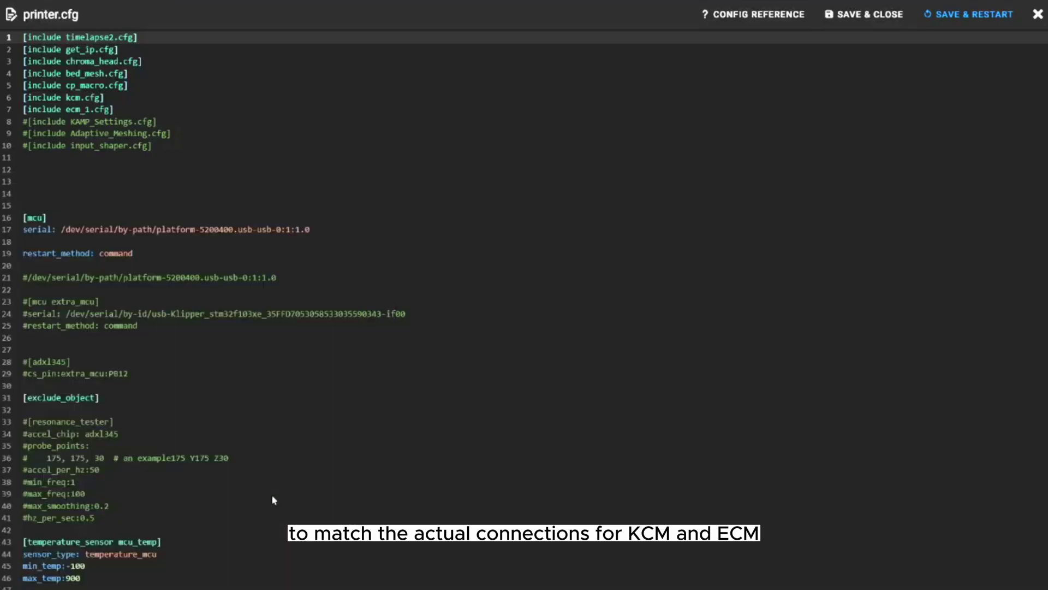
Open a PowerShell terminal and SSH into the printer host at 192.168.1.155
key(super)
text(terminal)
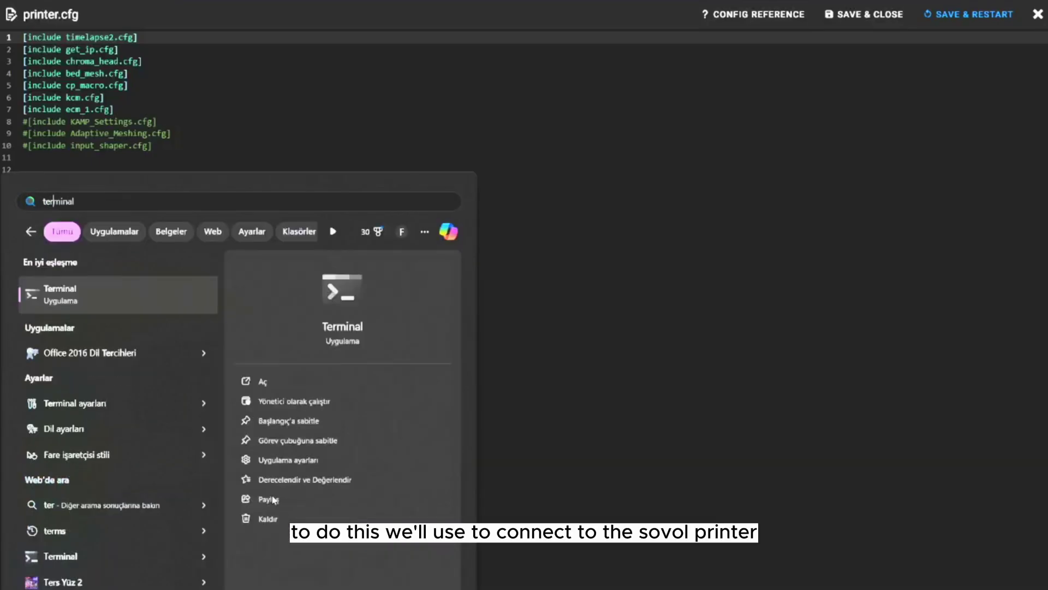
key(Return)
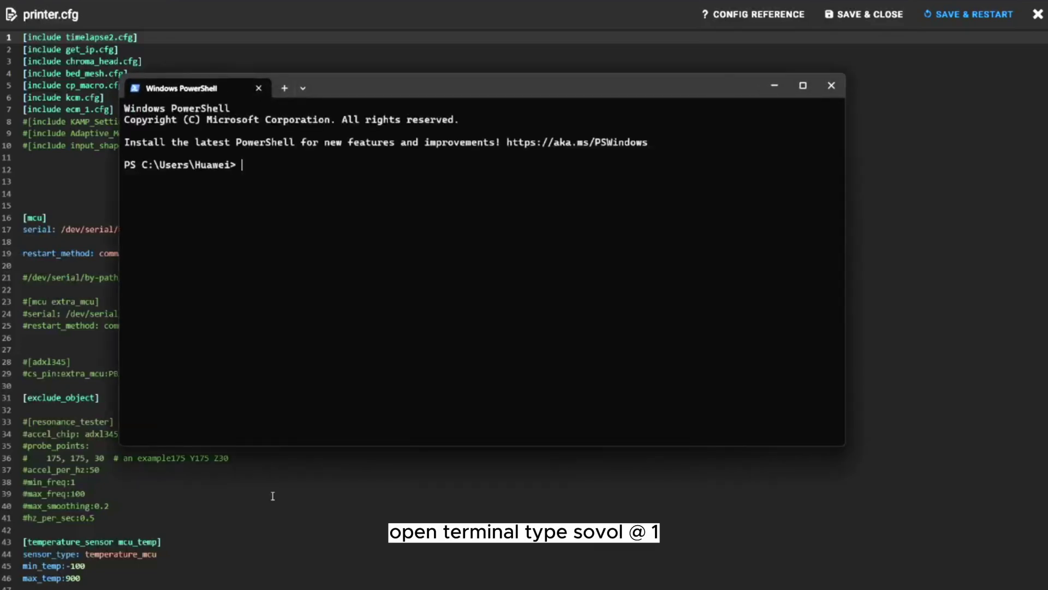
text(ssh sovol@1)
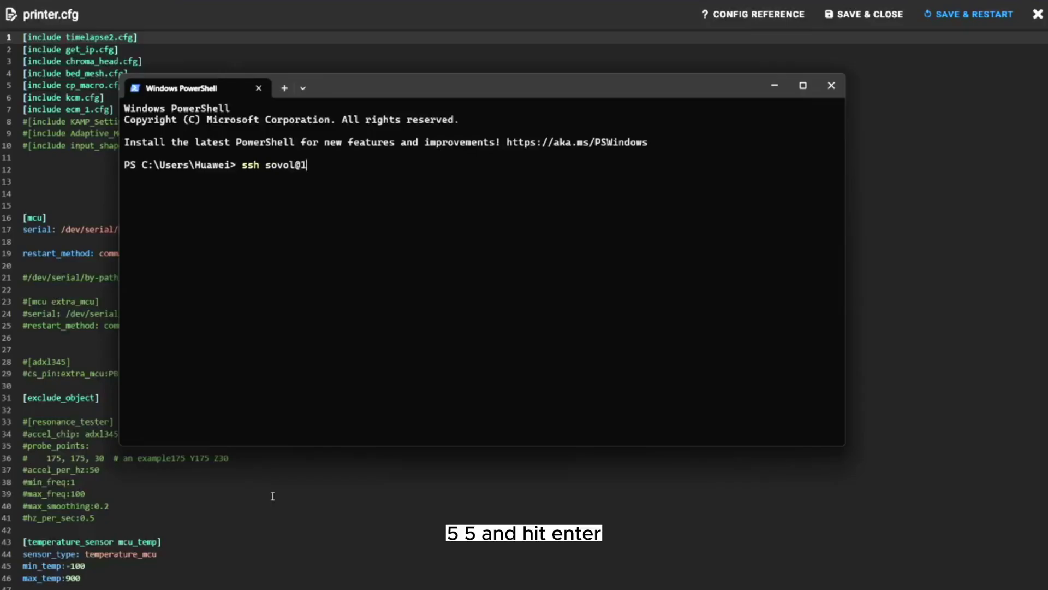
text(92.168.)
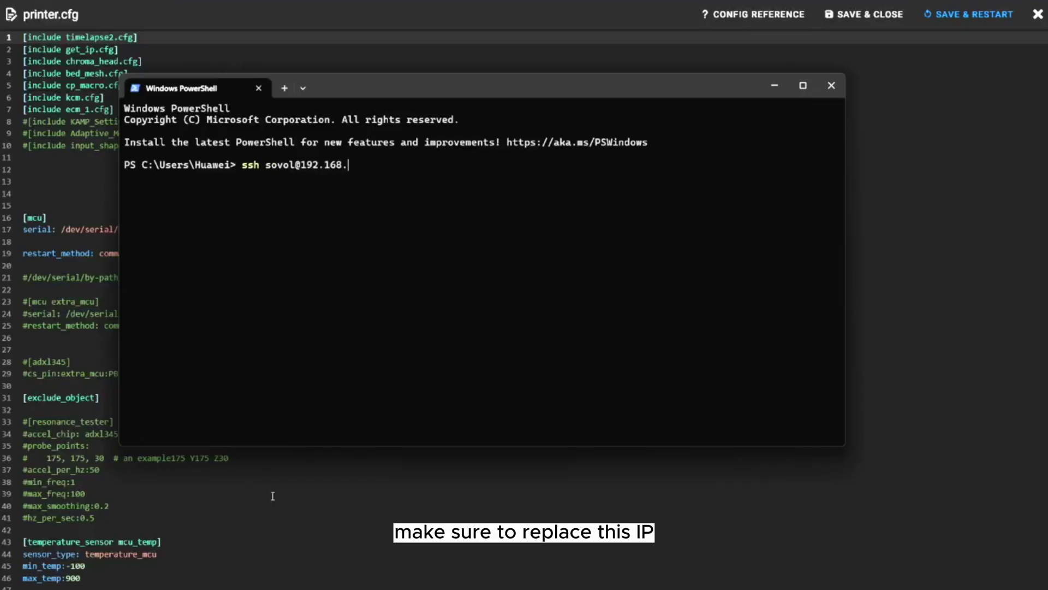
text(55)
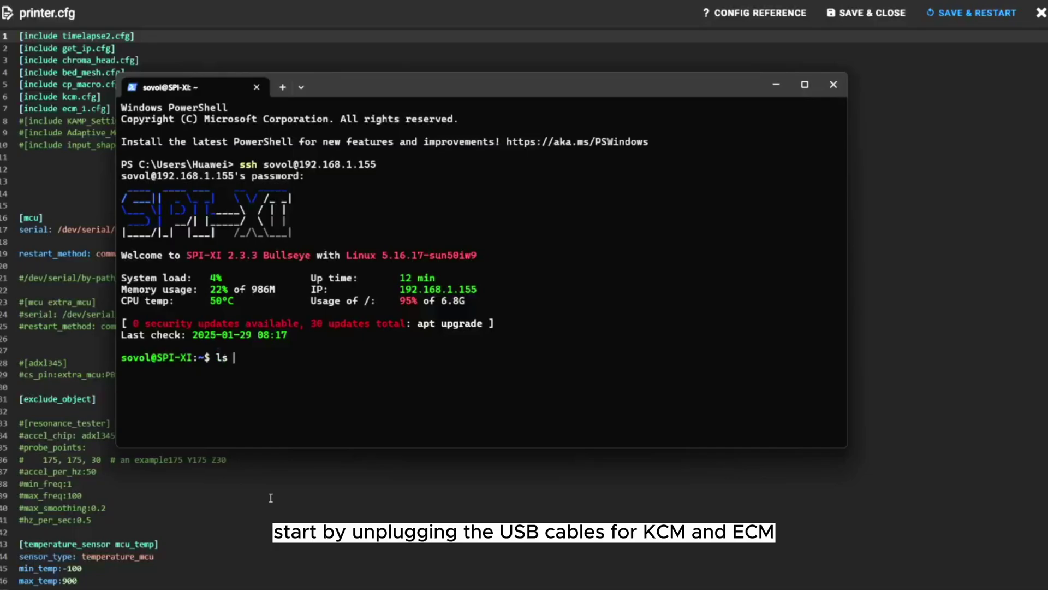
List /dev/serial/by-path/* and copy the mainboard path platform-5200400.usb-usb-0:1:1.0
text(/)
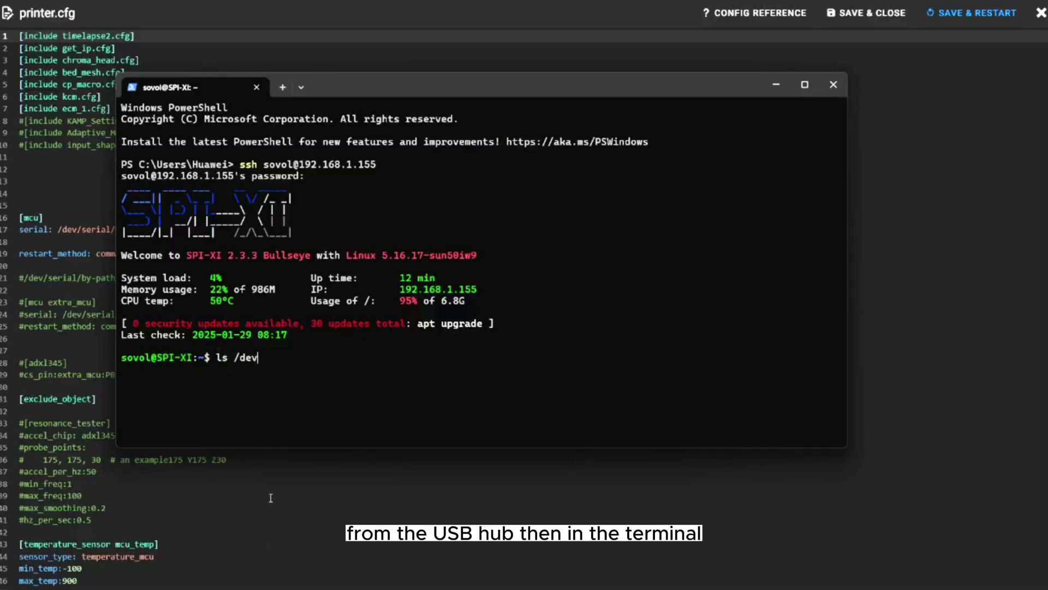
text(dev/serial)
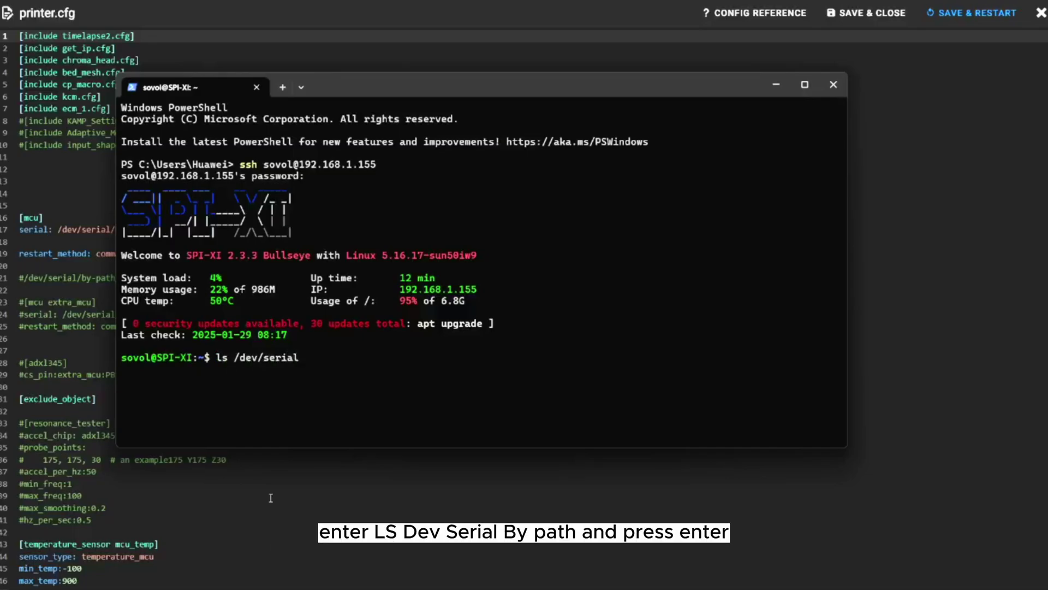
text(/by-path)
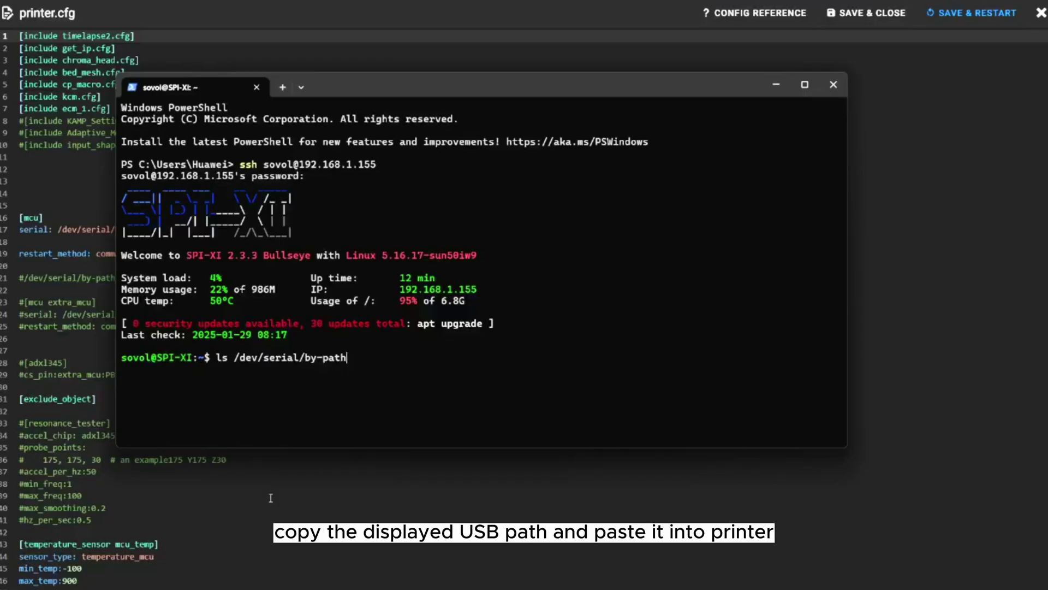
text(/*)
key(Return)
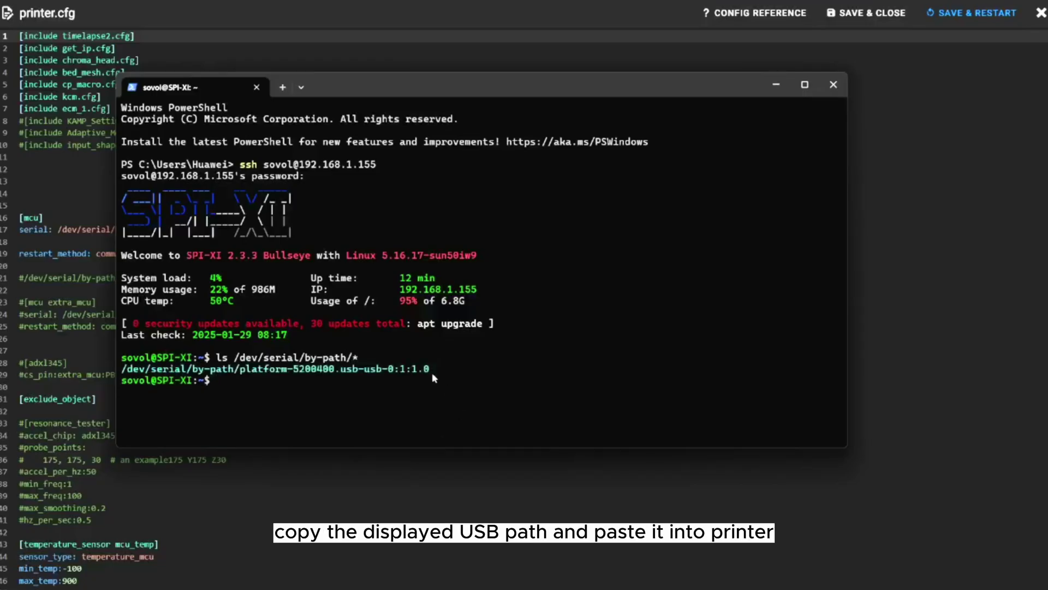
drag(431, 372, 121, 369)
key(ctrl+c)
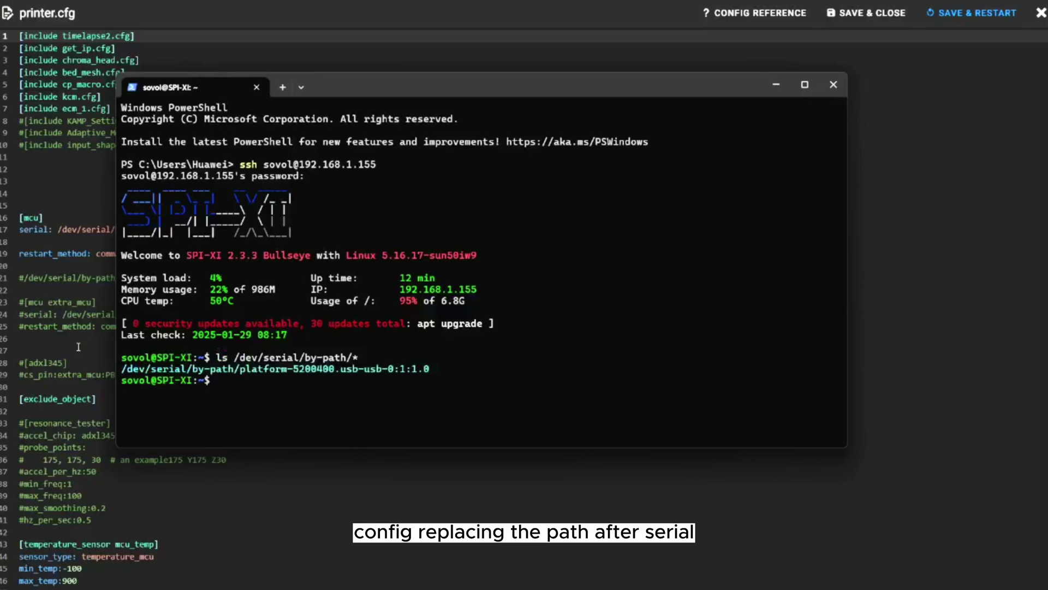
Paste that path as the mcu serial value on line 17 of printer.cfg
click(78, 346)
drag(309, 229, 62, 228)
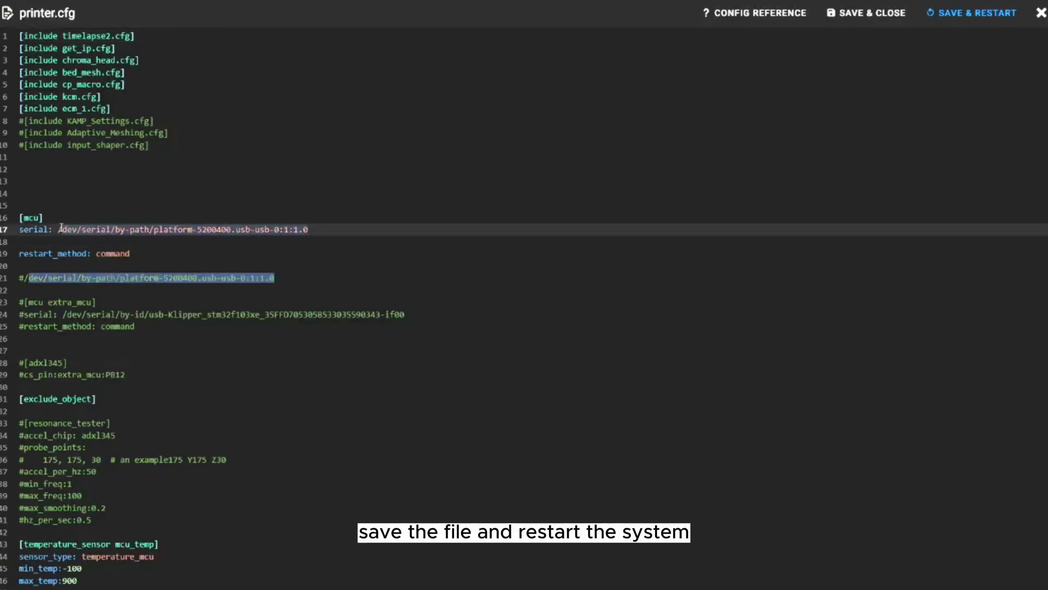
key(ctrl+v)
click(137, 280)
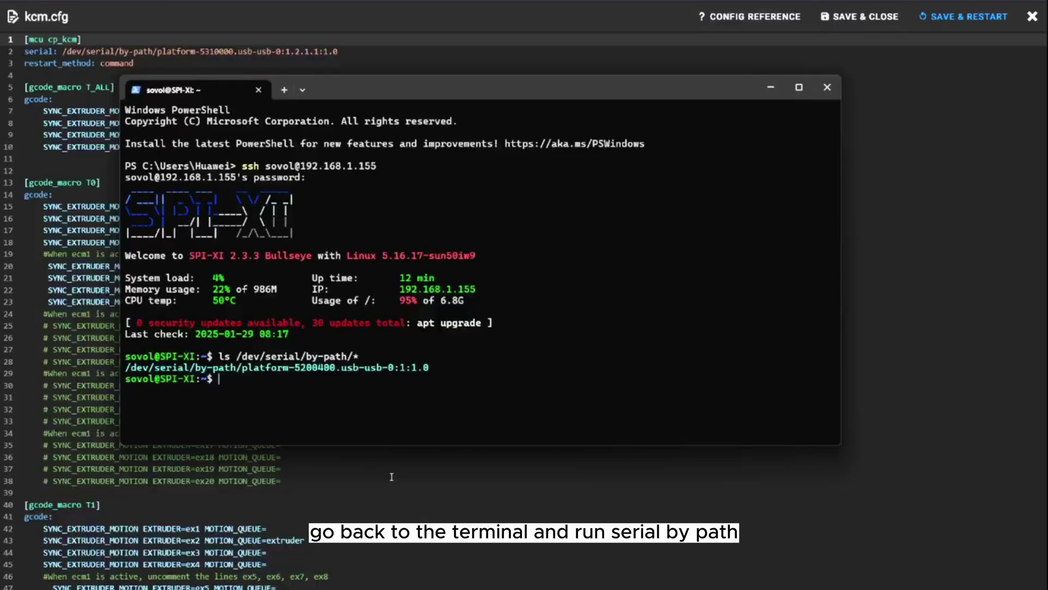
Relist the serial devices and paste the new KCM path ending 1.2.2.1:1.0 into kcm.cfg's serial line
key(Up)
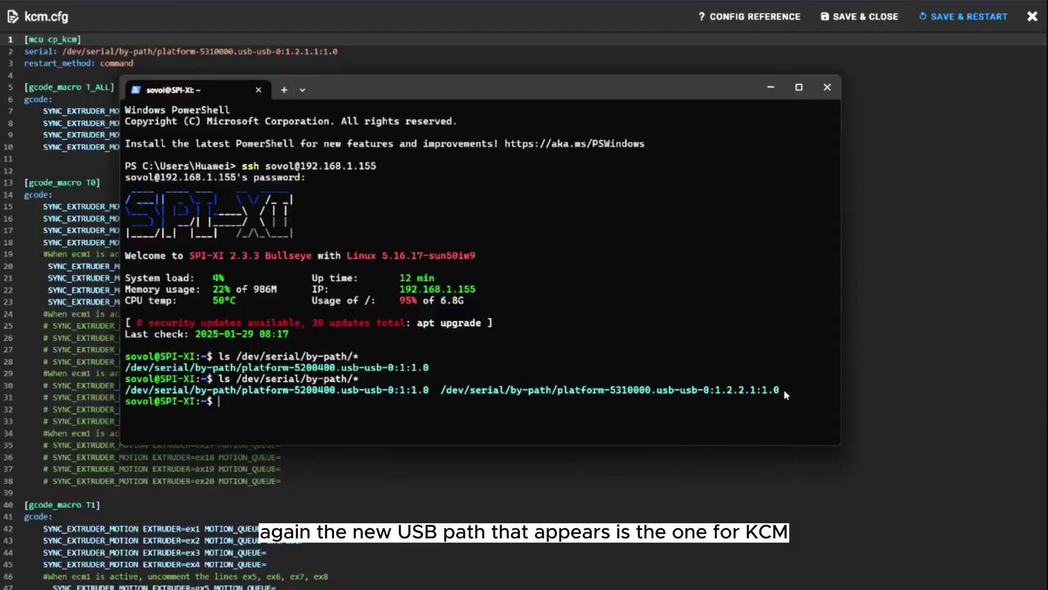
drag(786, 394, 450, 394)
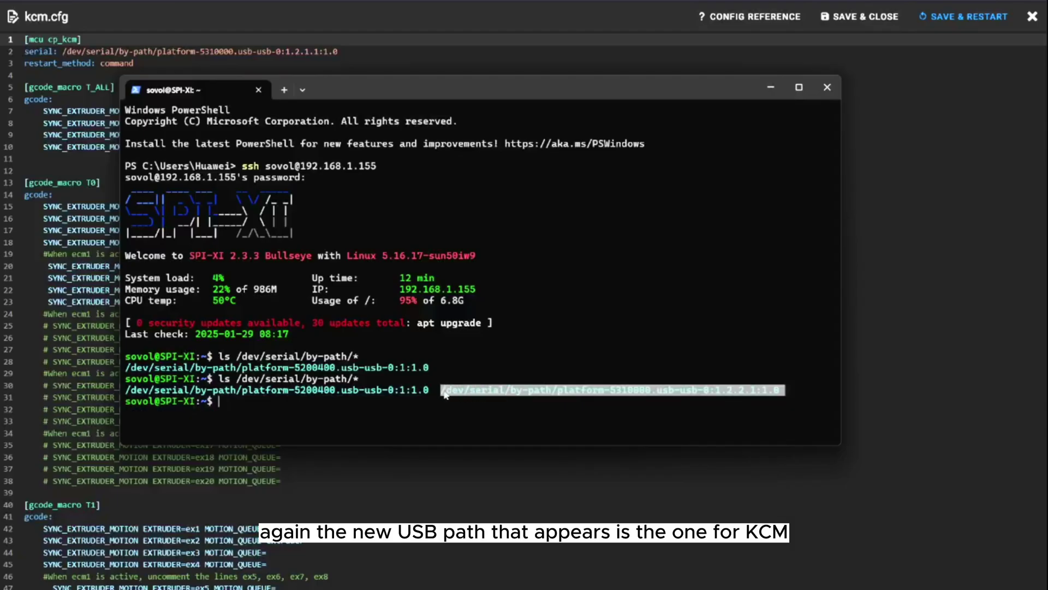
right_click(445, 394)
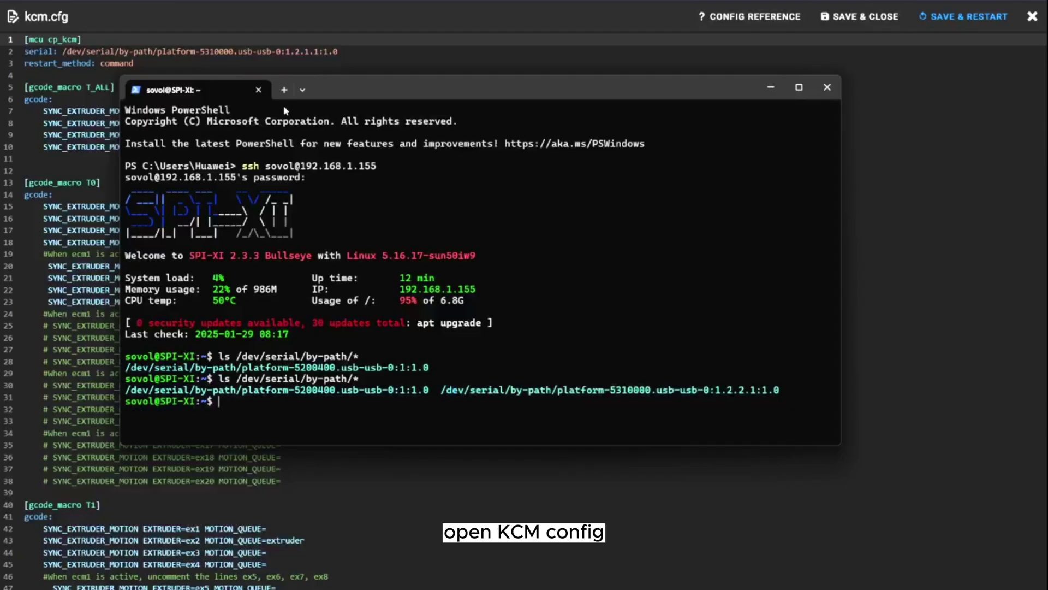
click(340, 52)
click(85, 51)
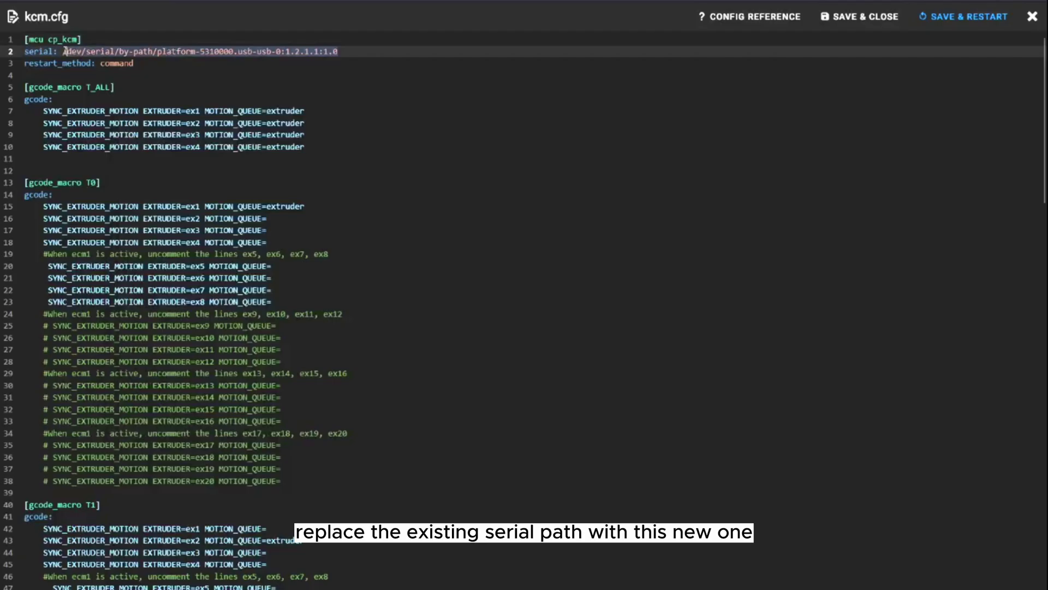
key(ctrl+v)
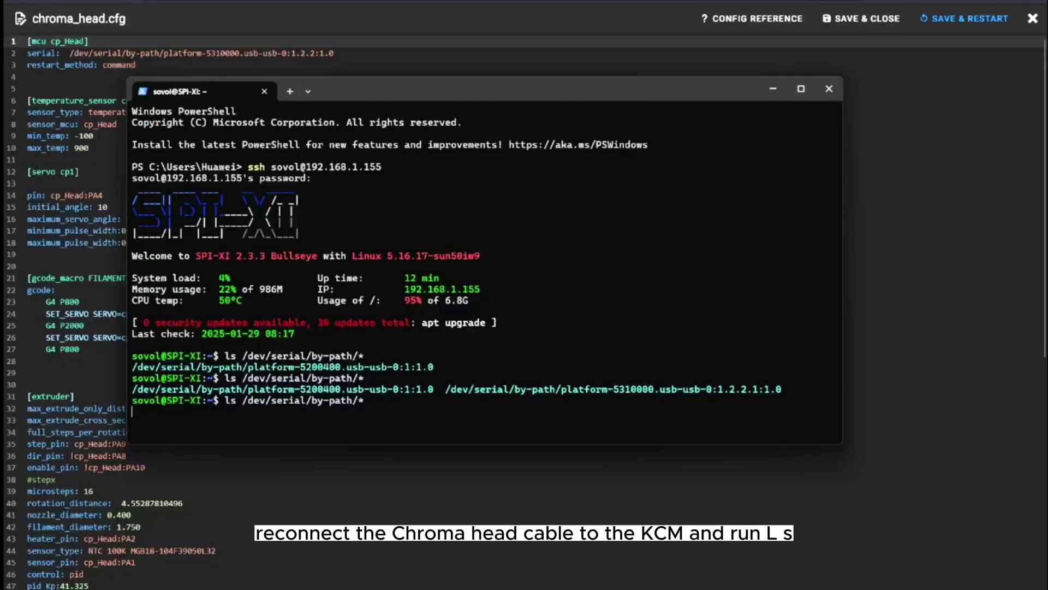
Relist the serial devices and paste the Chroma head path ending 1.2.4:1.0 over chroma_head.cfg's serial line
key(Return)
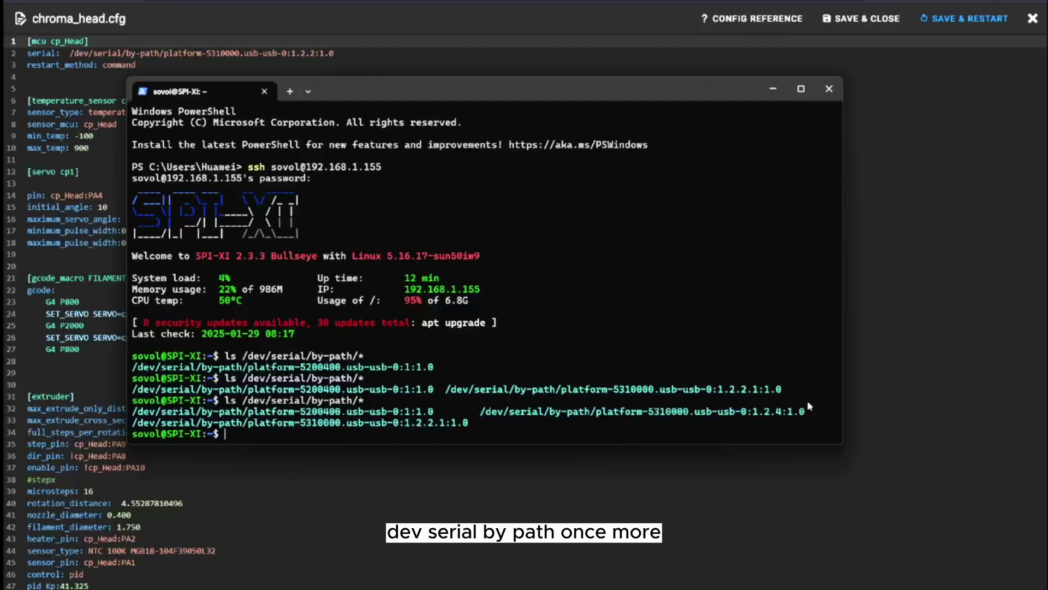
drag(804, 416, 484, 416)
key(ctrl+c)
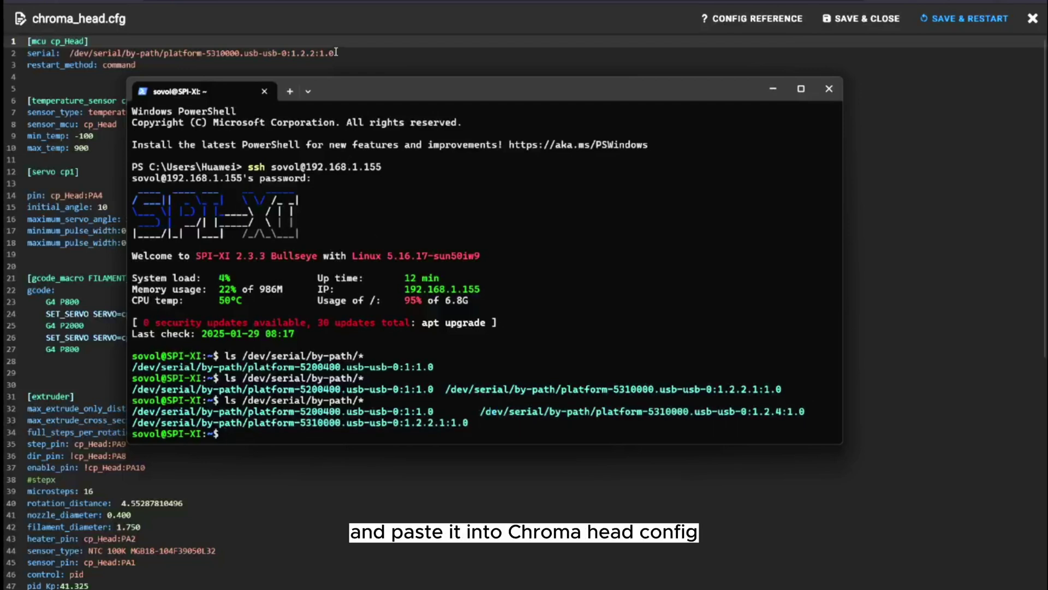
drag(334, 53, 69, 53)
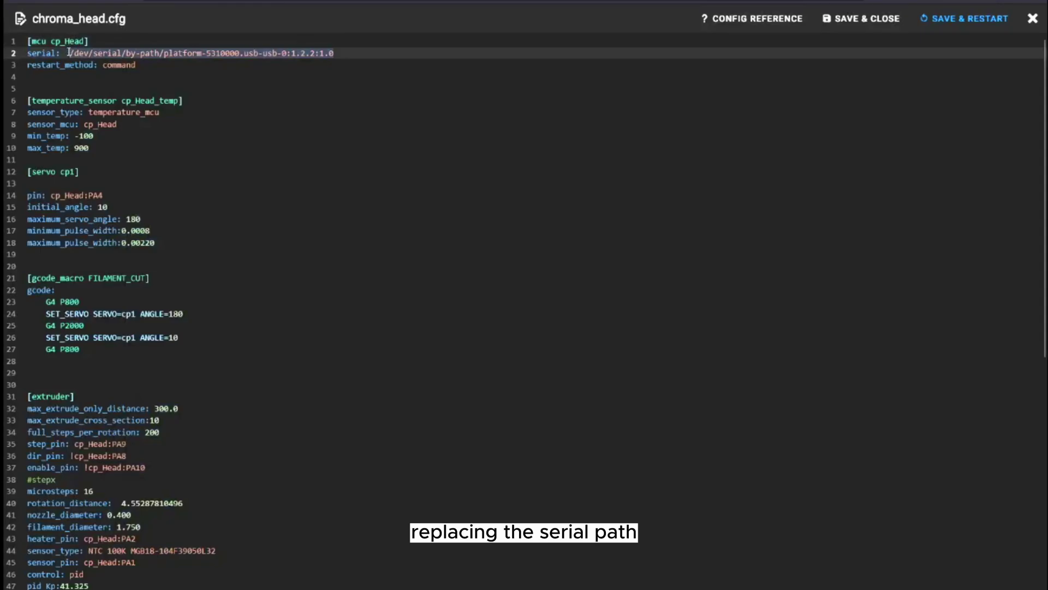
key(ctrl+v)
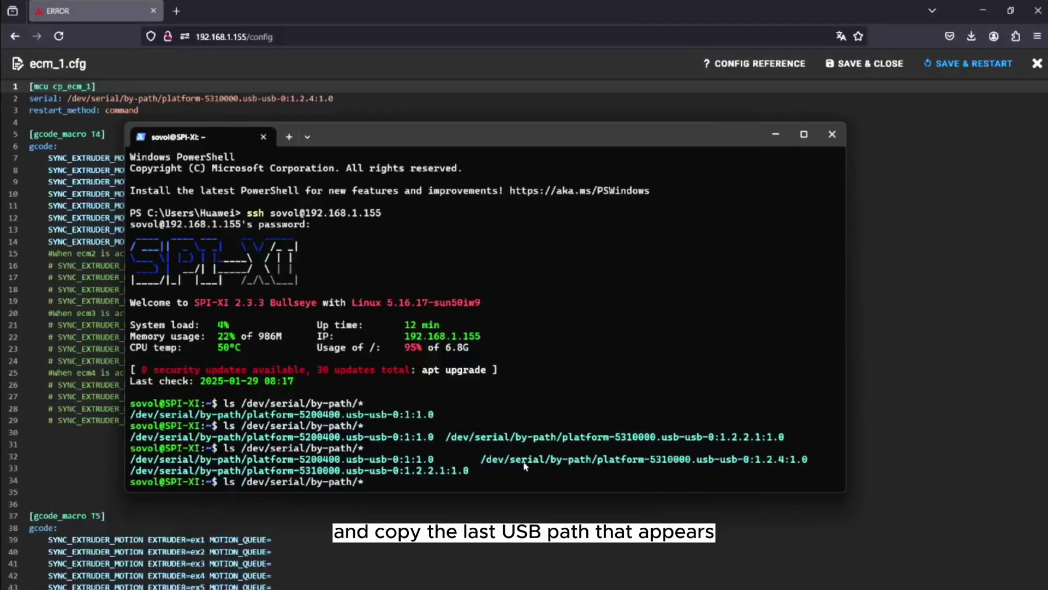
Set ecm_1.cfg's serial to the path ending 1.2.1:1.0, then save and restart Klipper
key(Return)
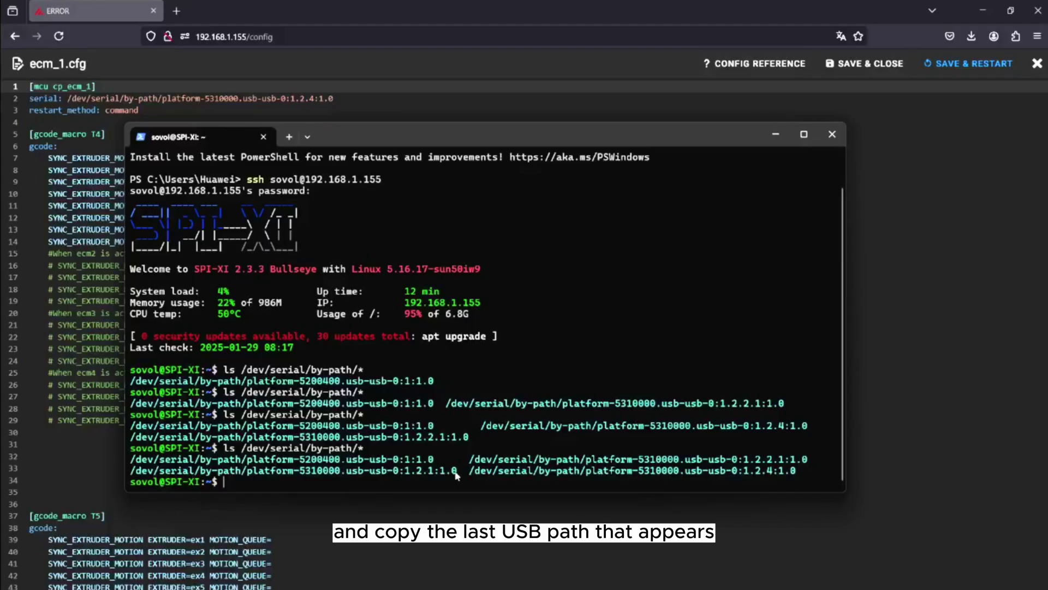
drag(456, 471, 137, 476)
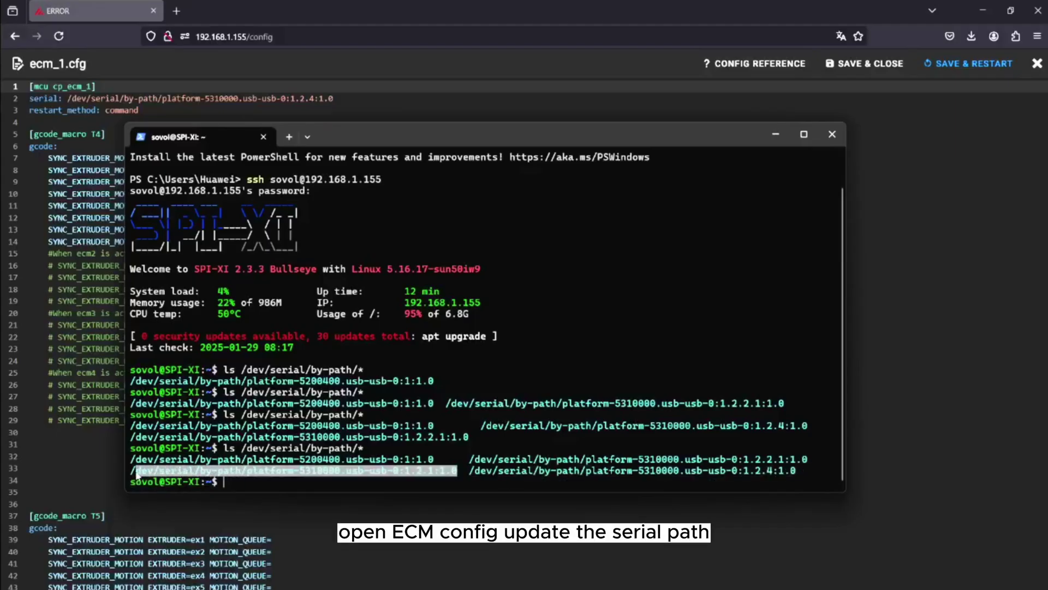
key(ctrl+c)
click(340, 105)
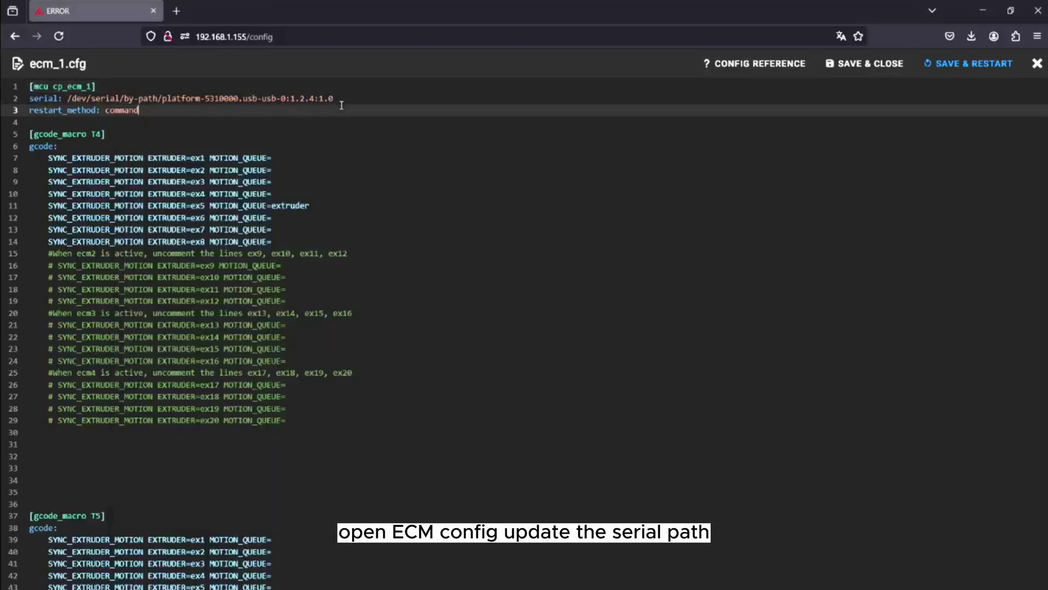
drag(335, 99, 68, 98)
key(ctrl+v)
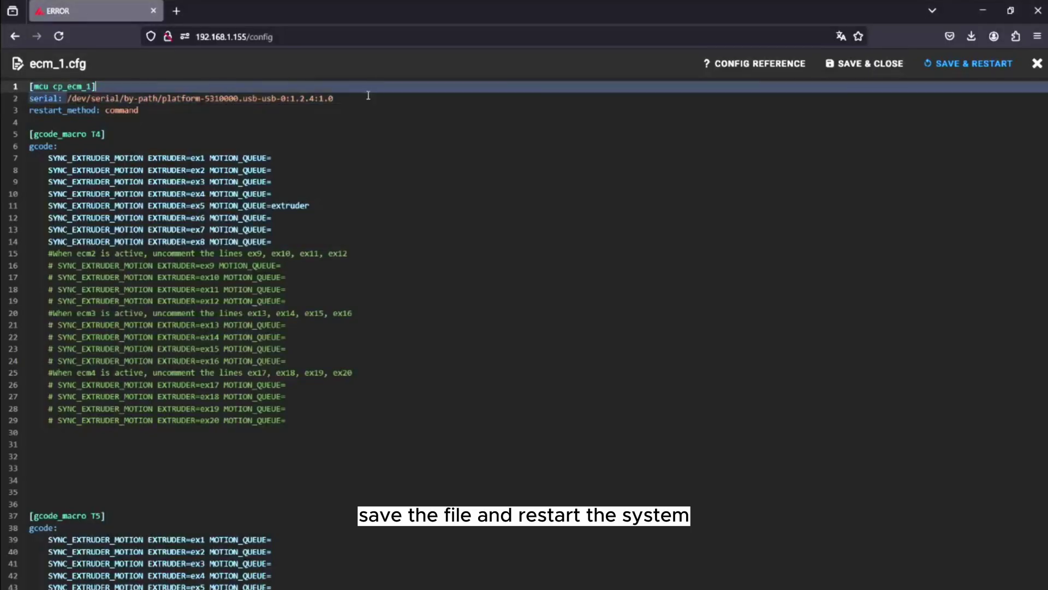
key(ctrl+v)
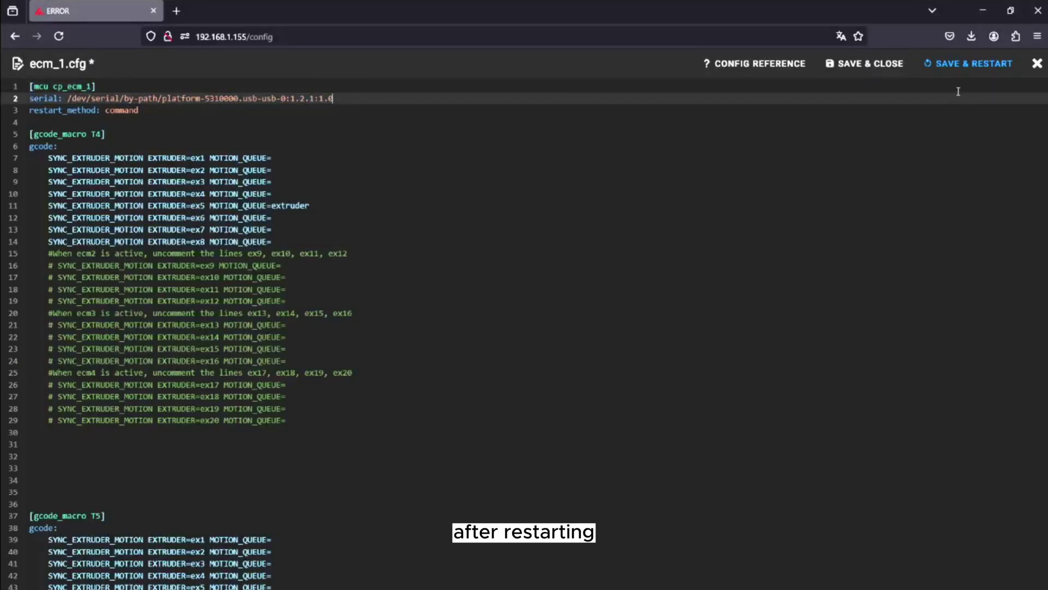
click(968, 63)
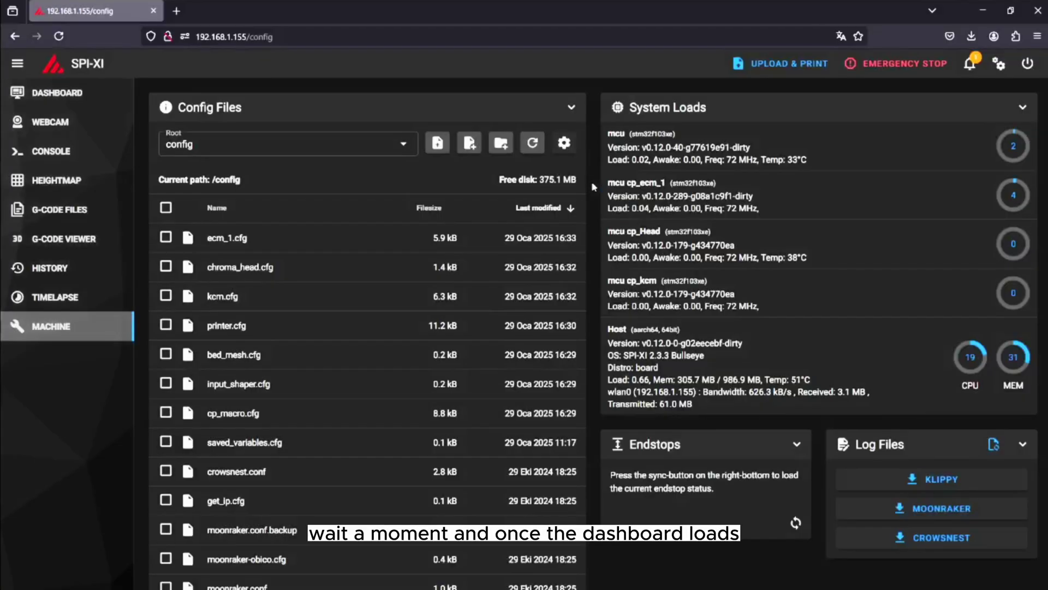
Open the Mainsail dashboard to check mcu, cp_ecm_1, cp_Head and cp_kcm after the restart
click(130, 83)
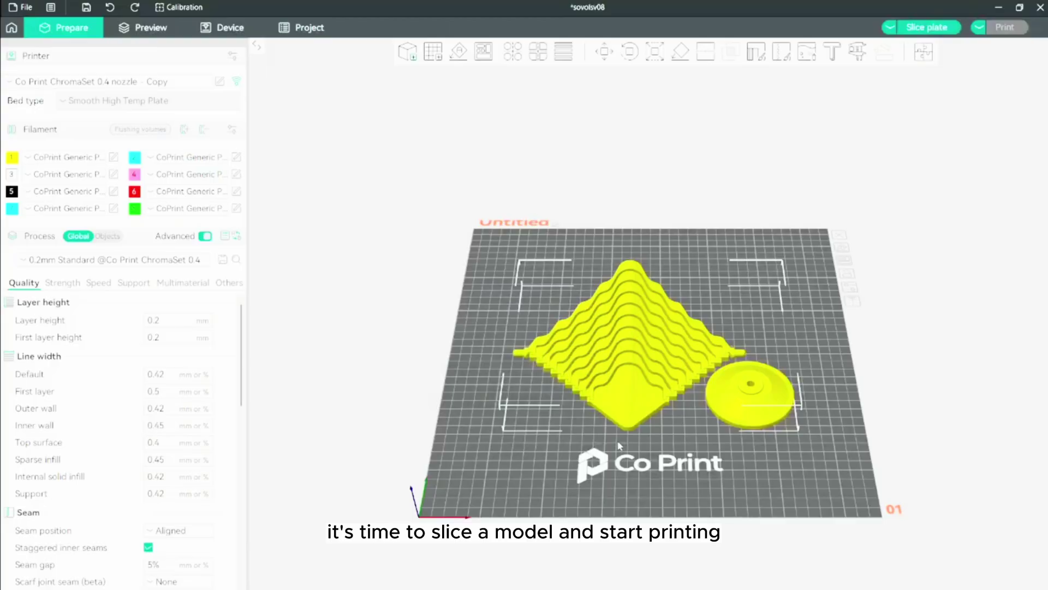
scroll(619, 444, up, 5)
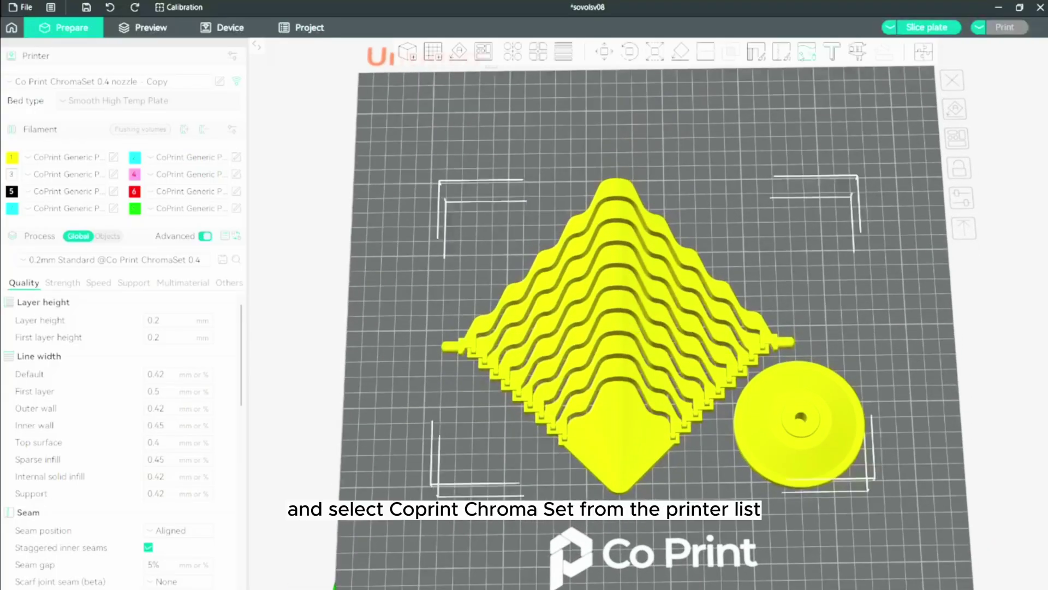
With edge detection off, bucket-fill the first wavy layers cyan, light grey and pink
click(807, 51)
click(810, 149)
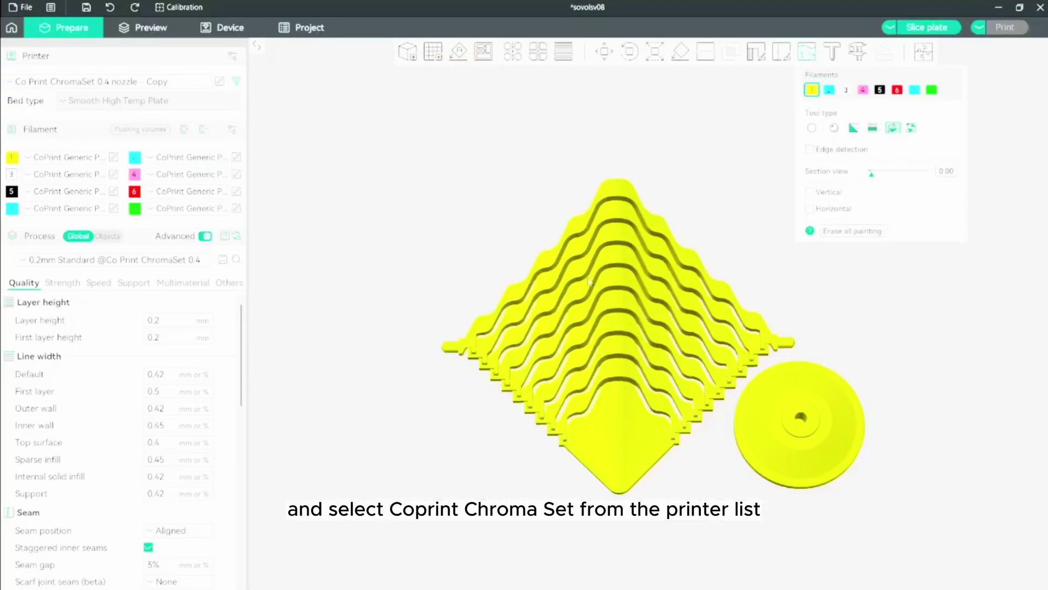
click(828, 90)
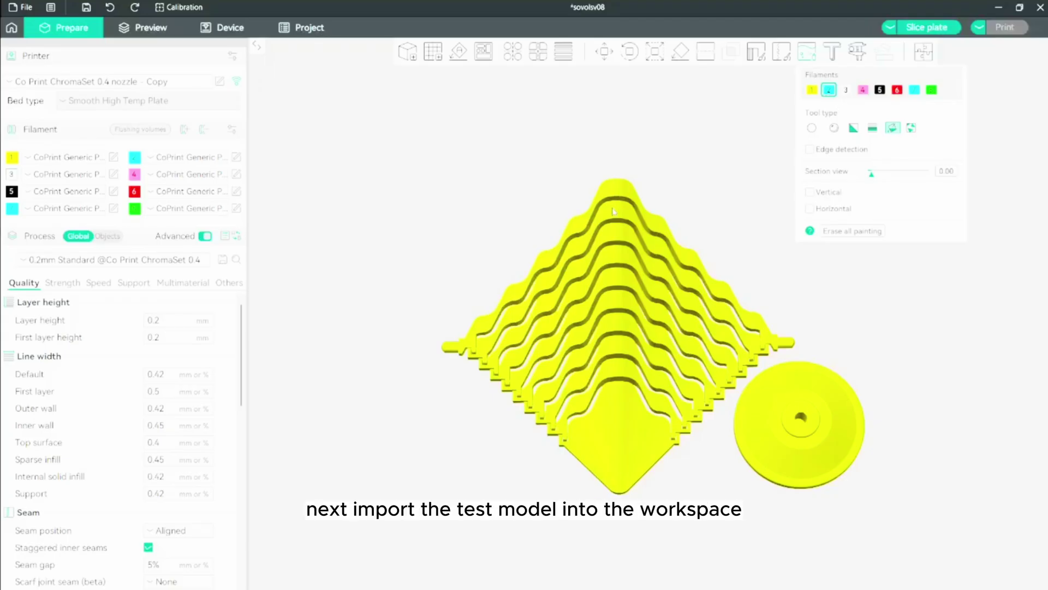
click(614, 212)
click(863, 89)
click(615, 254)
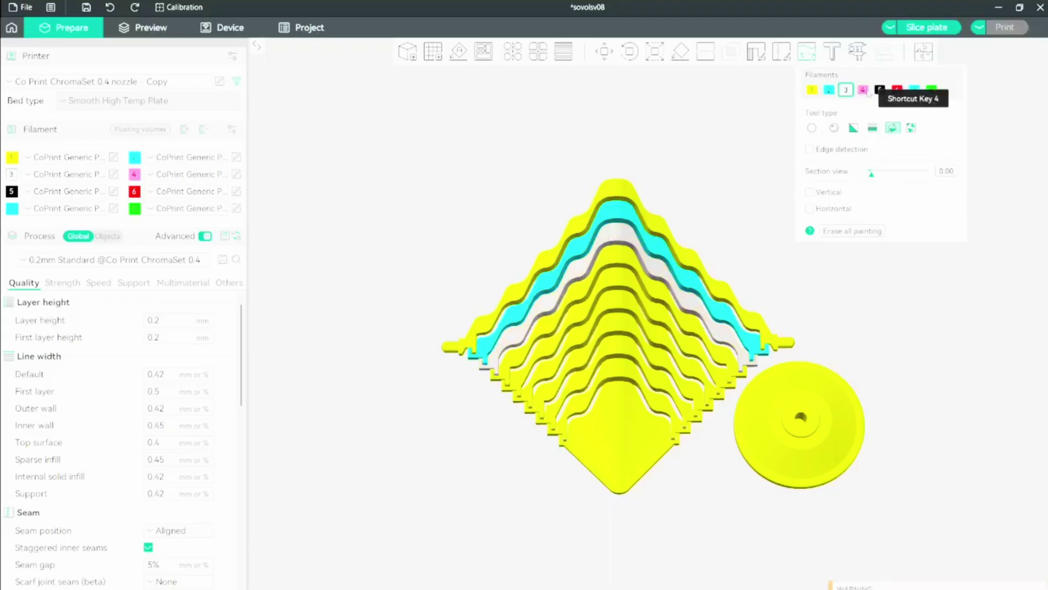
click(615, 255)
Fill the next layers black, red, filament 7 and green
click(880, 90)
click(617, 278)
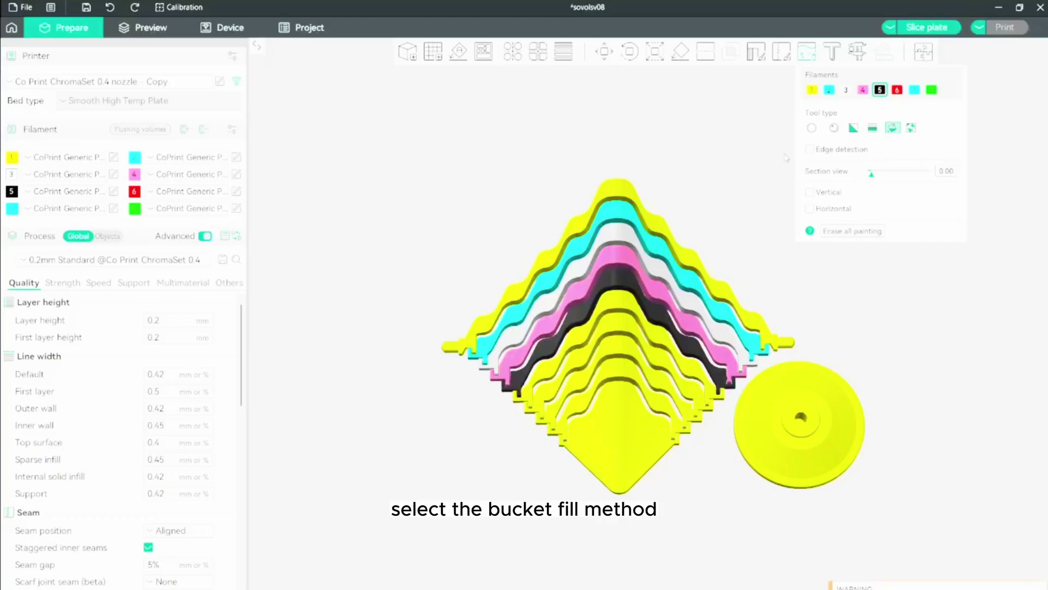
click(617, 297)
click(914, 89)
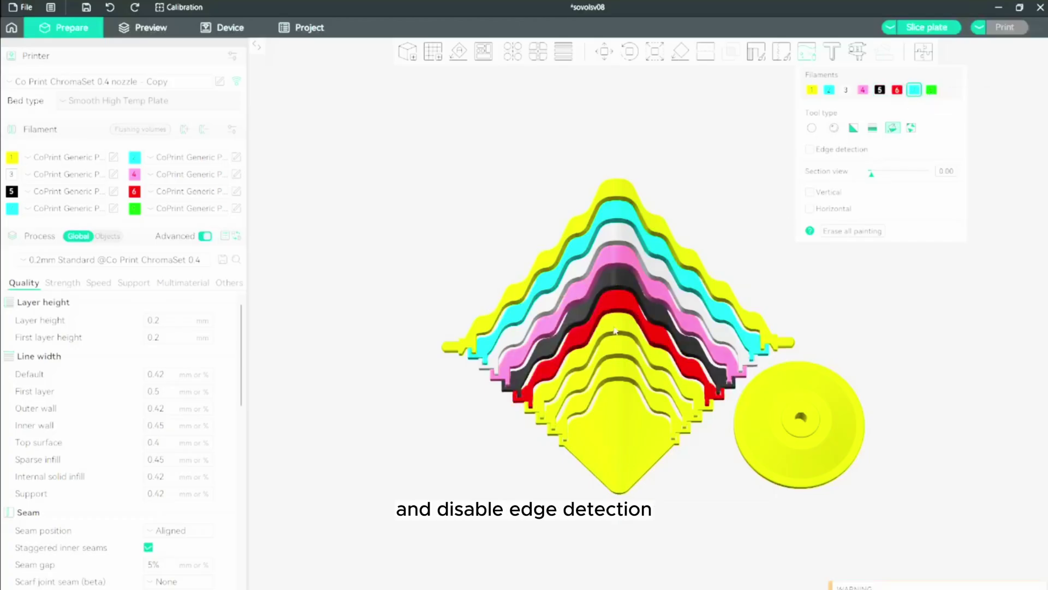
click(636, 316)
click(932, 90)
click(631, 352)
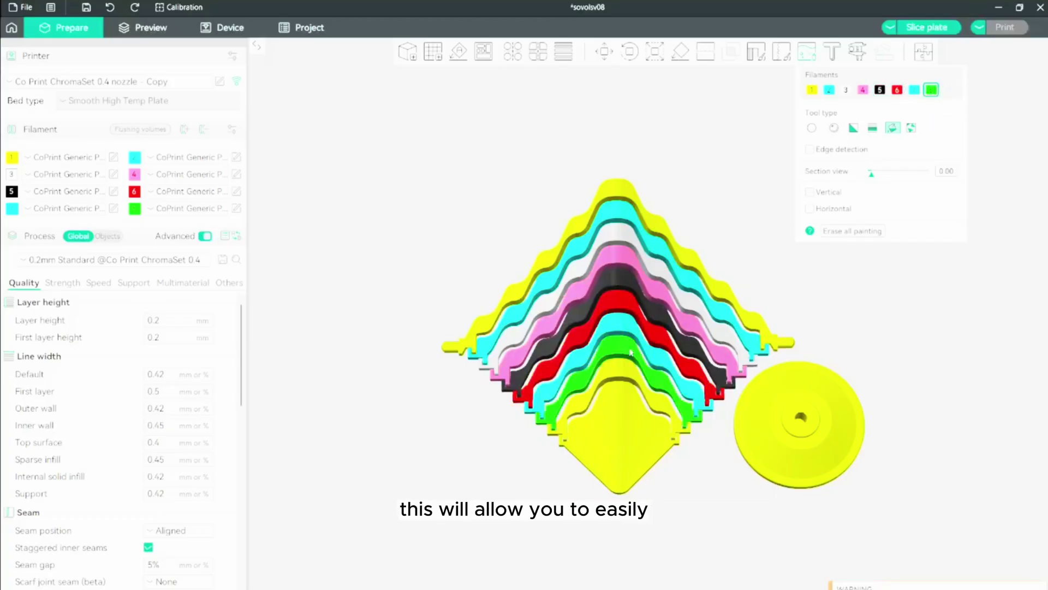
Change filament 7's colour to yellow
key(m)
click(11, 208)
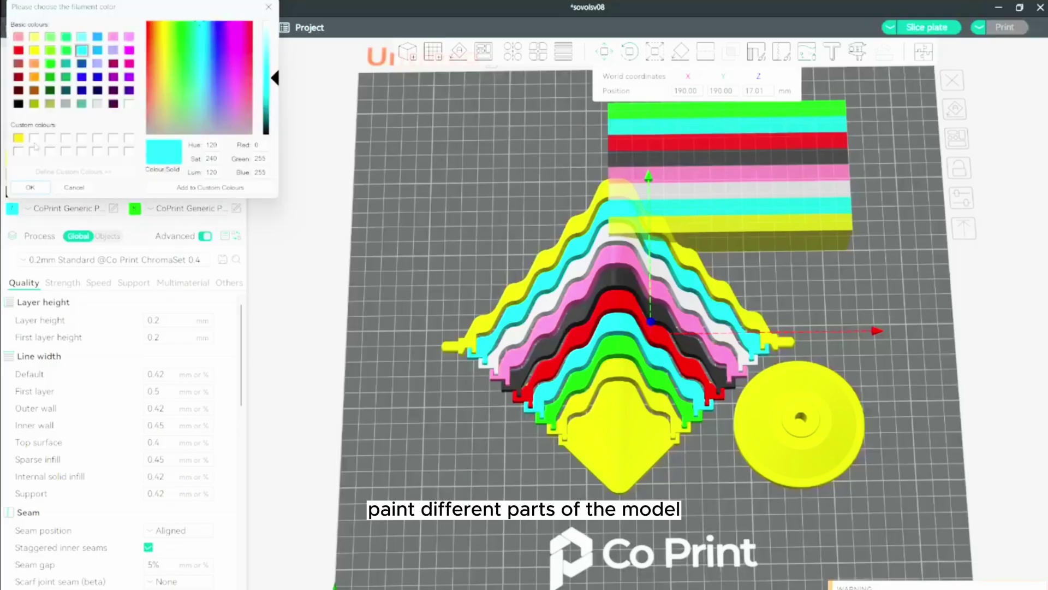
click(77, 31)
click(198, 187)
Paint the bottom base piece with cyan filament 2 and return to the plate
click(807, 52)
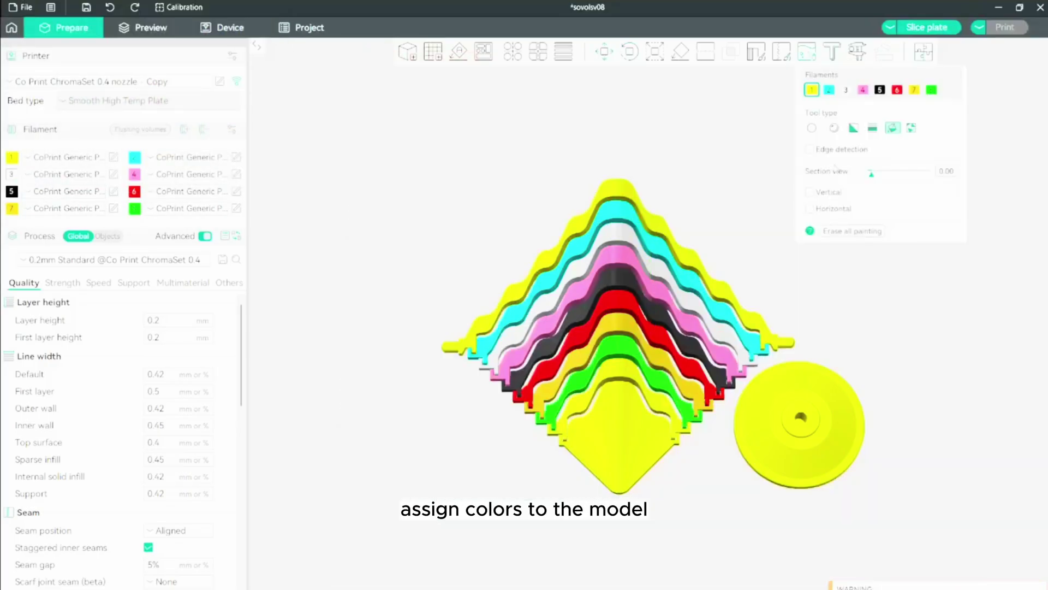
click(828, 90)
click(617, 405)
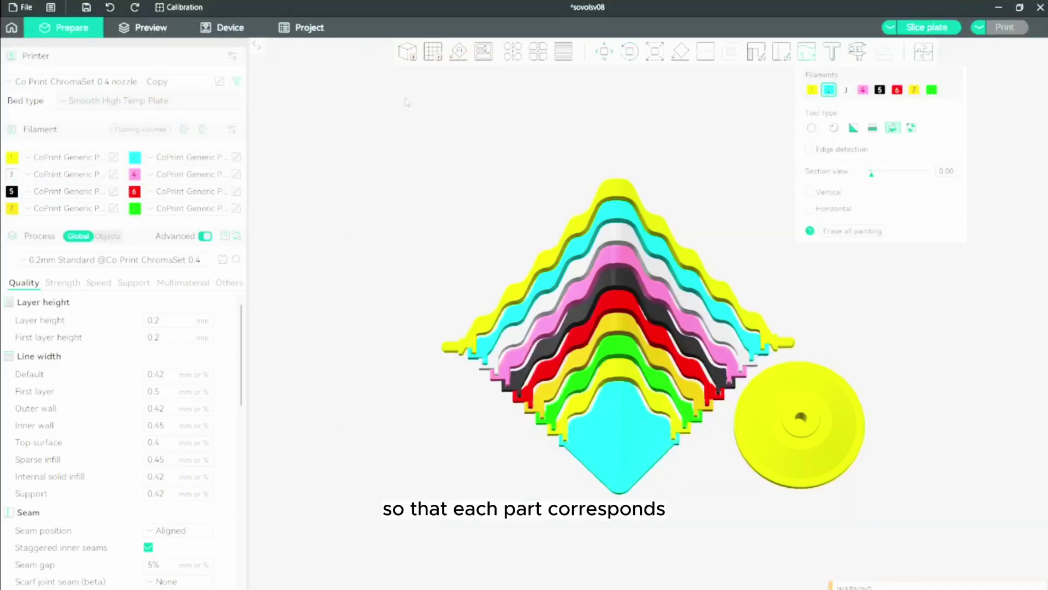
click(605, 51)
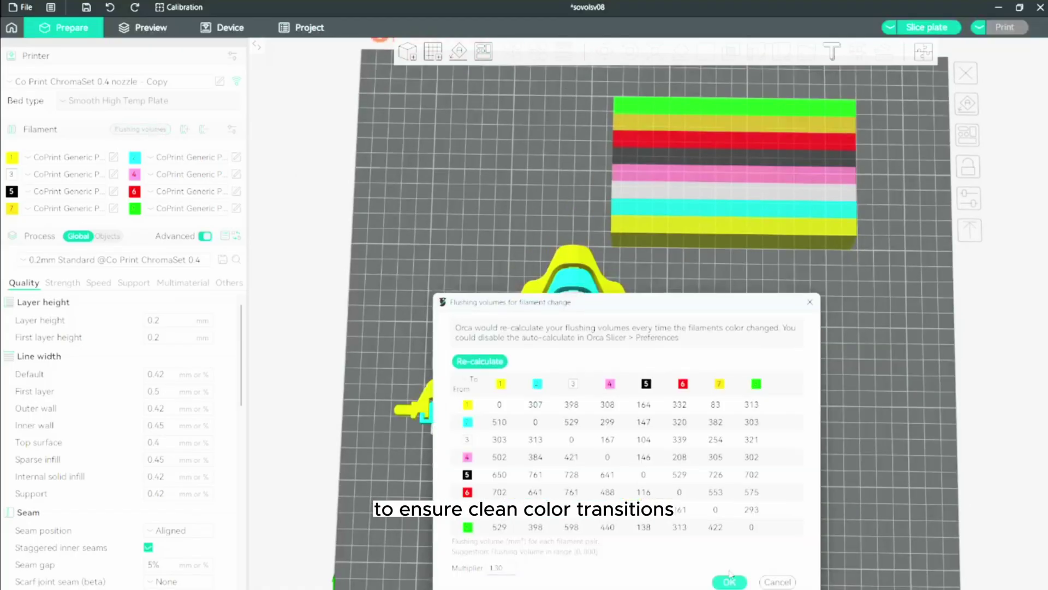
Accept the flushing volumes and slice the plate for a 15h49m, 553.07 g print
click(730, 582)
click(929, 29)
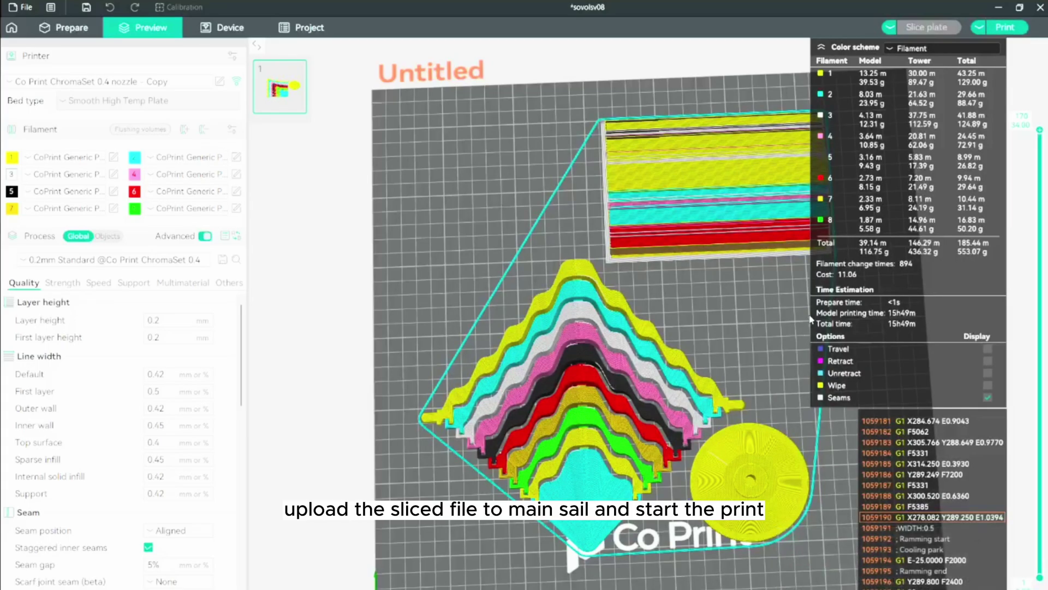
Start printing sovolsv08PLA0.2_15h49m.gcode from the Device tab's Mainsail view
click(222, 27)
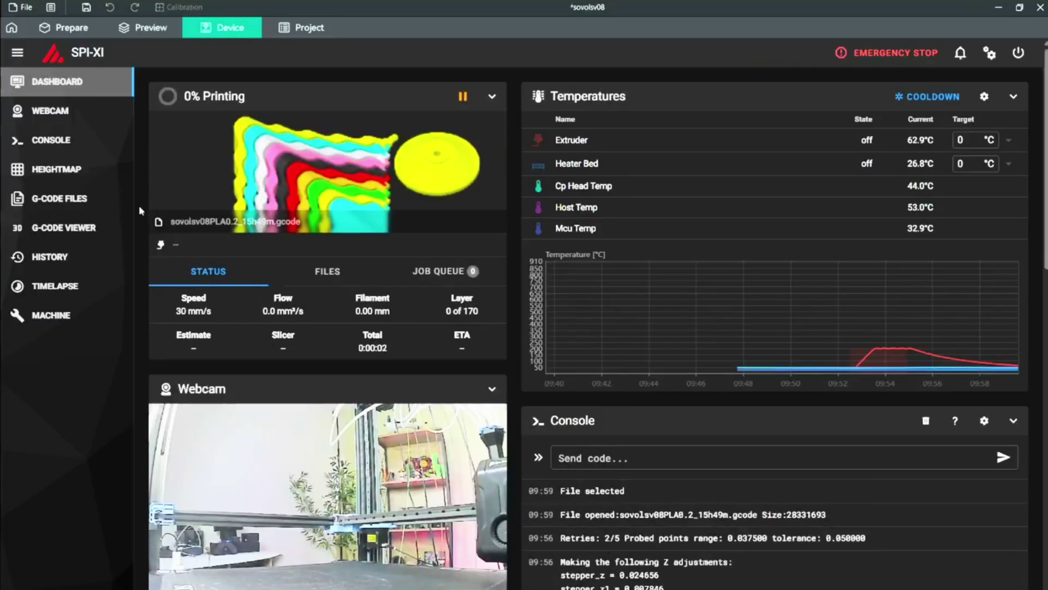